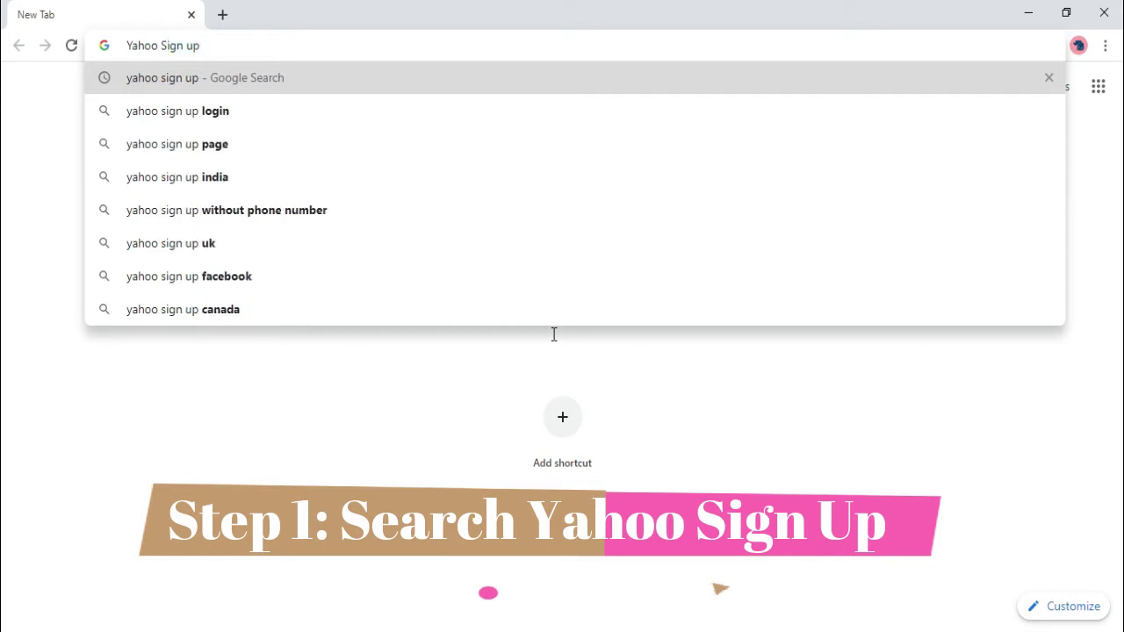
Search Google, then open the 'Create an account - Yahoo! Mail' result in a new tab and view it.
key(Return)
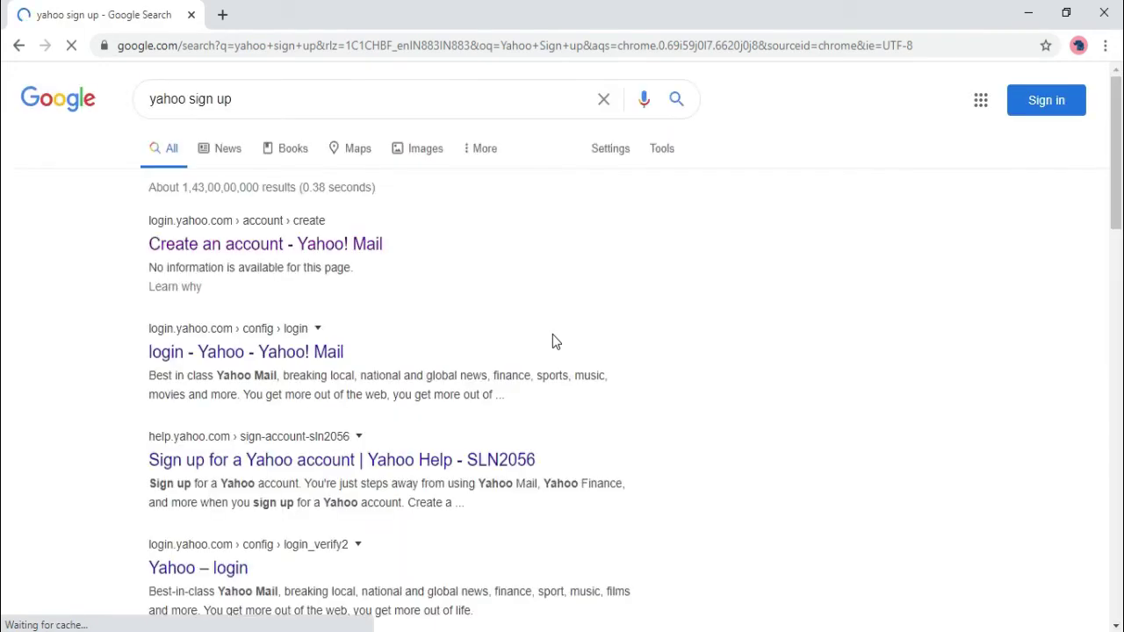
right_click(265, 250)
click(329, 260)
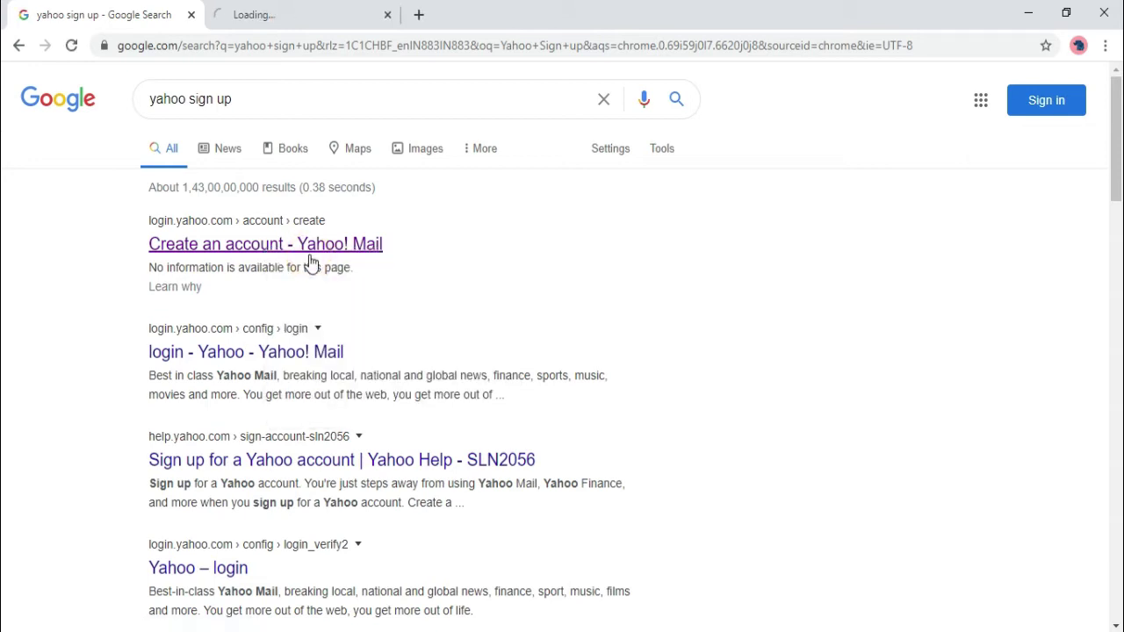
click(309, 25)
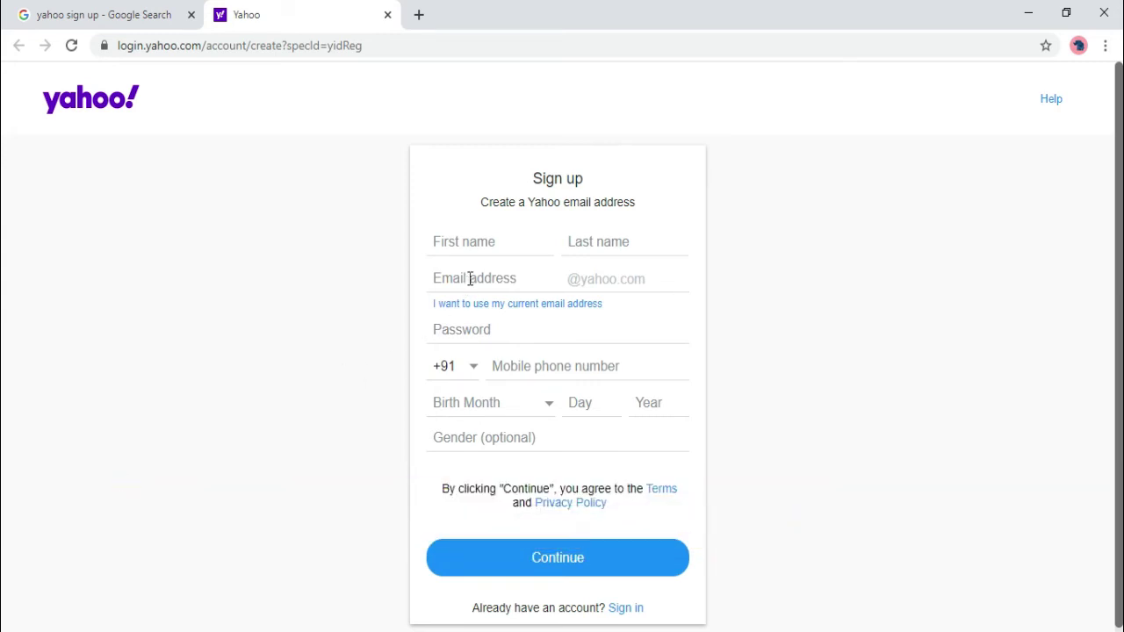
Enter the user's first and last name, then pick the suggested Yahoo username built from them.
click(472, 247)
click(622, 251)
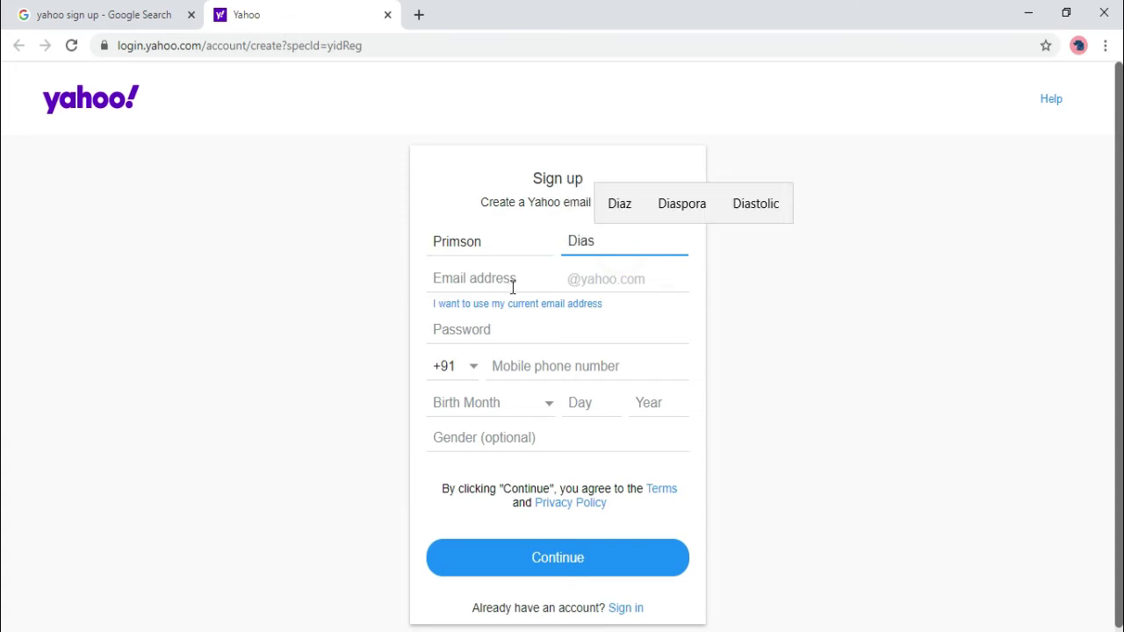
click(481, 279)
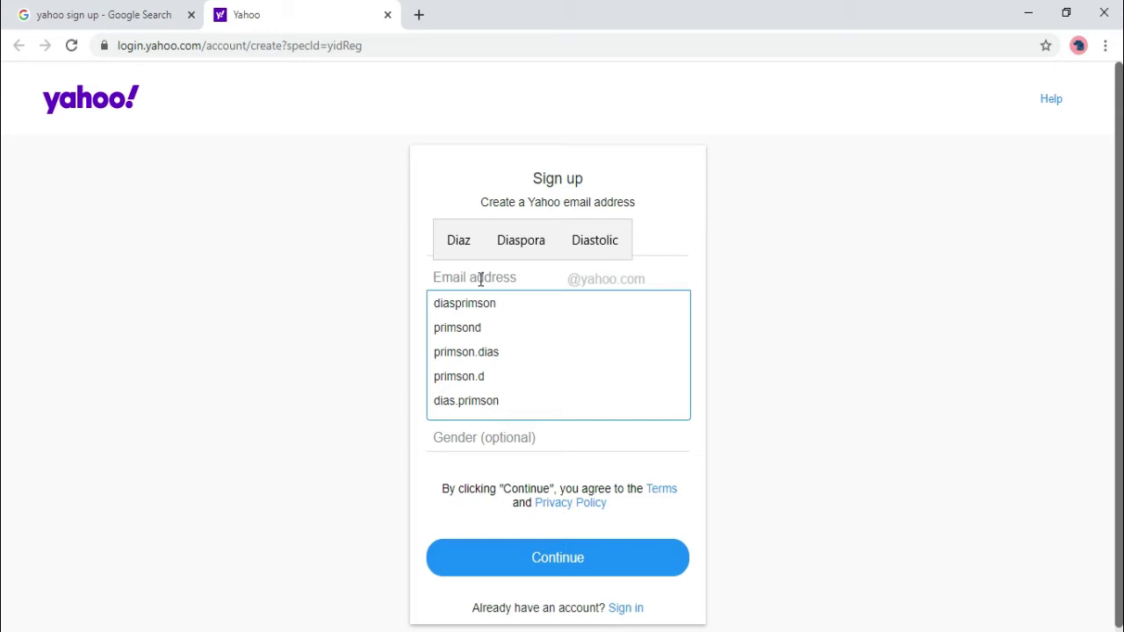
click(469, 351)
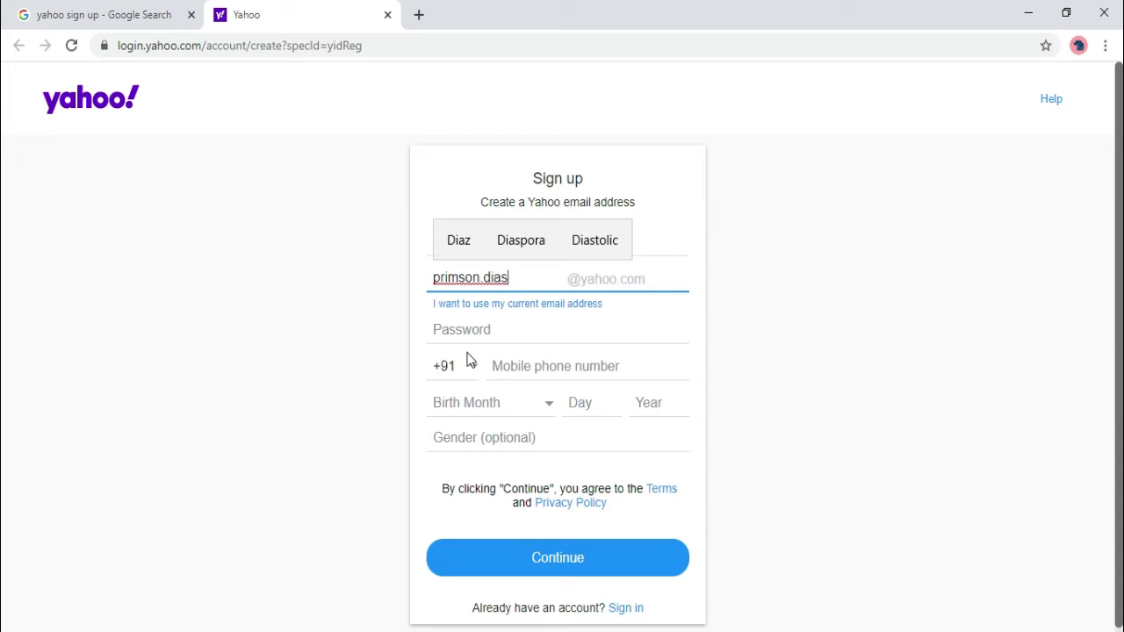
click(463, 326)
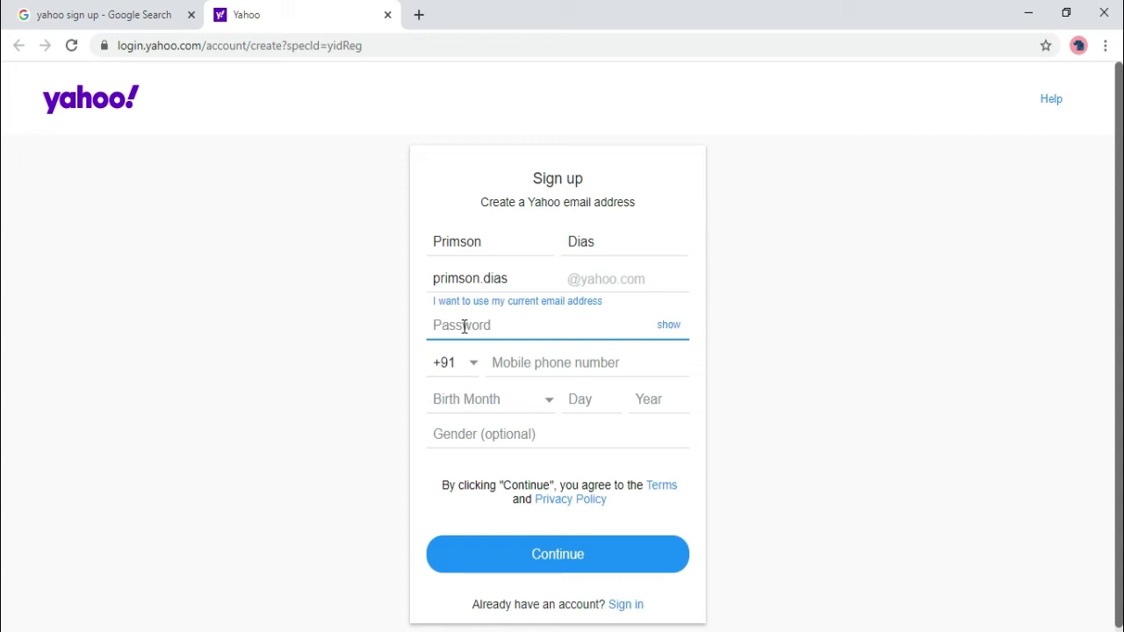
Enter the account password, keep India (+91) as the country code, and type the mobile number.
text(•••••••••••)
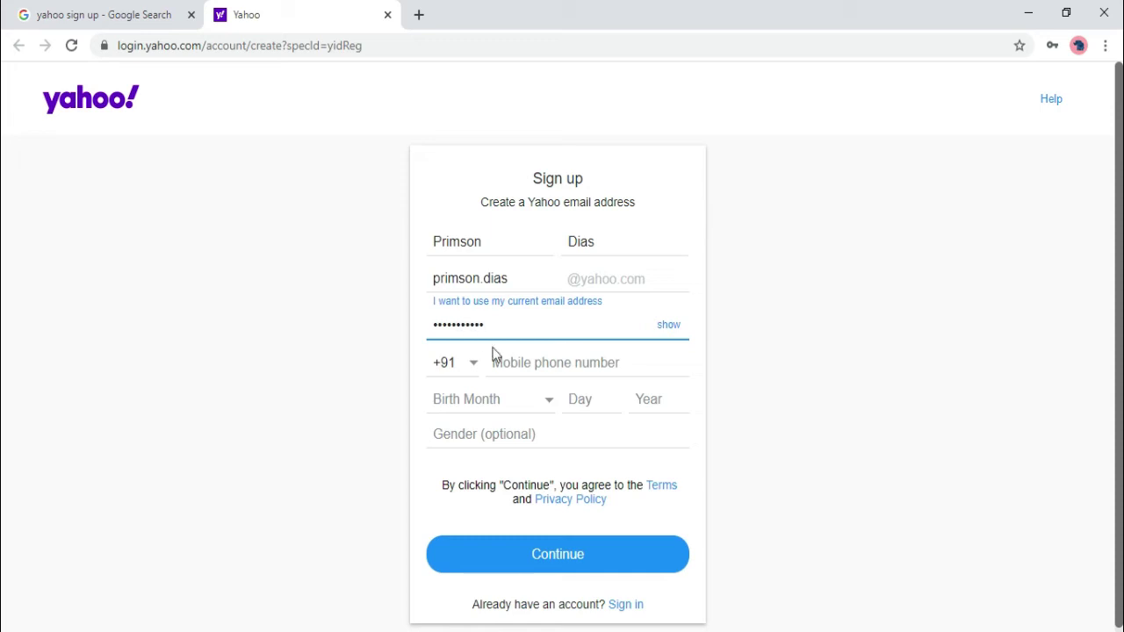
click(535, 371)
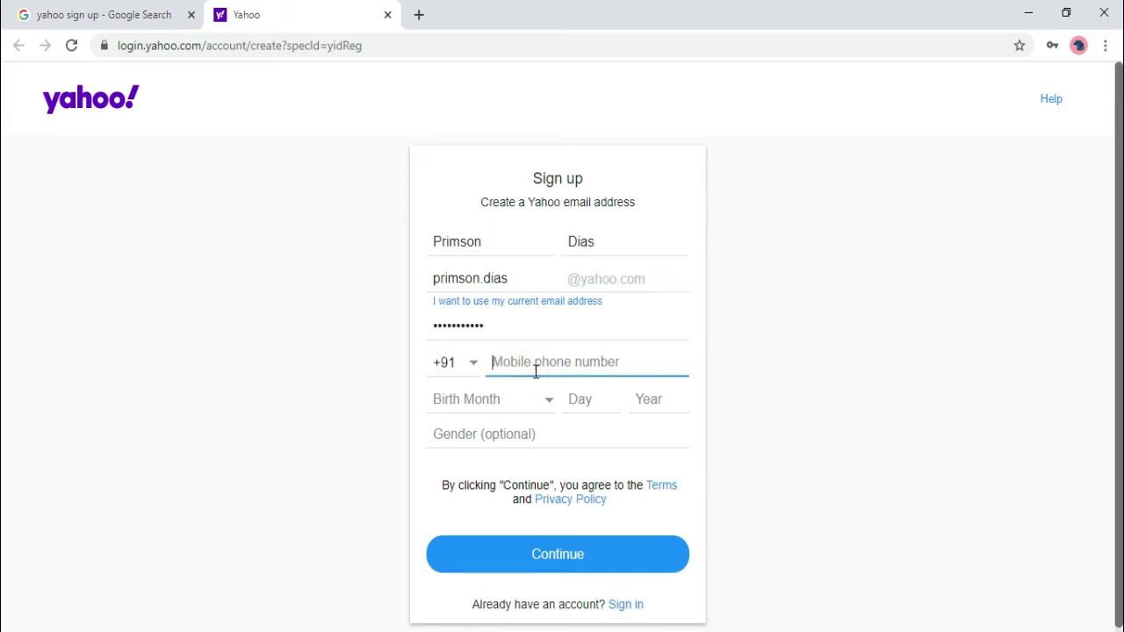
click(471, 364)
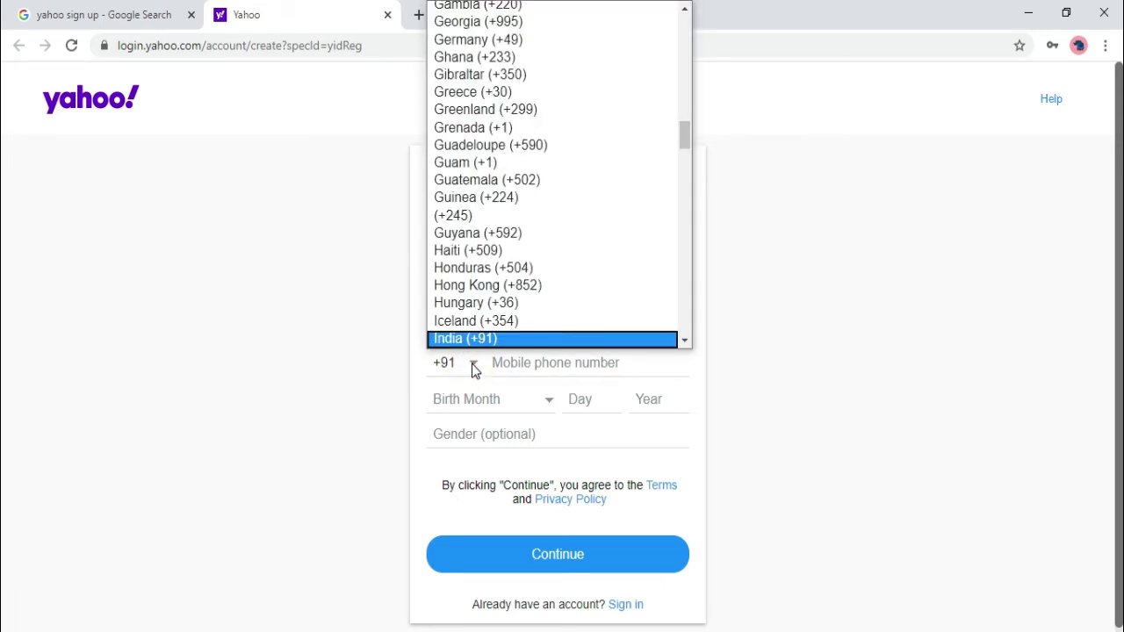
scroll(472, 352, down, 1)
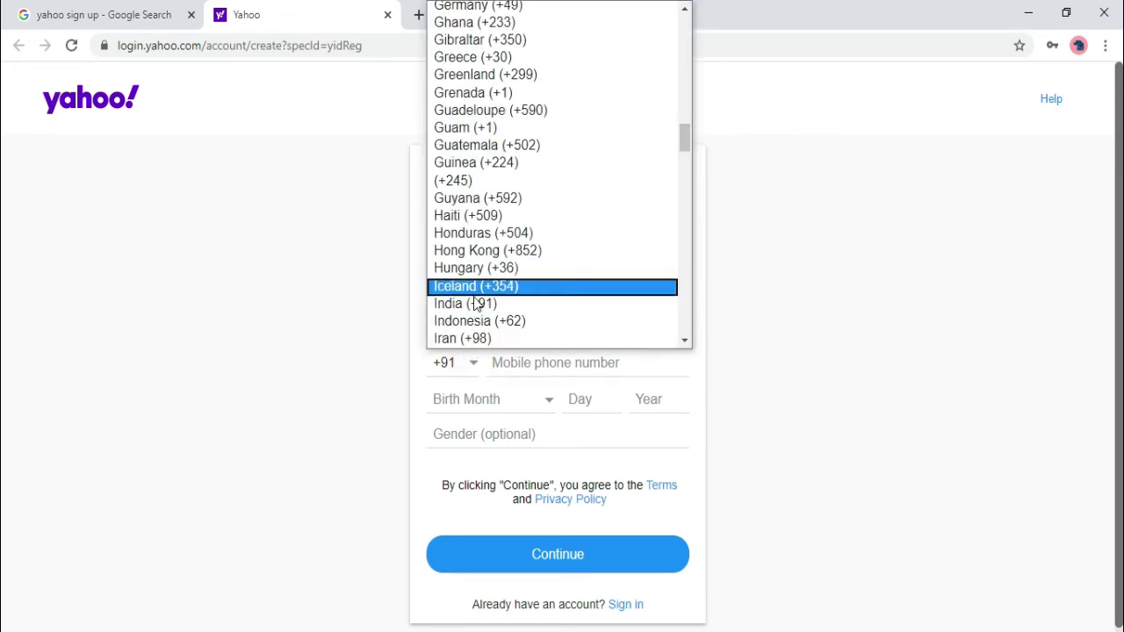
click(473, 307)
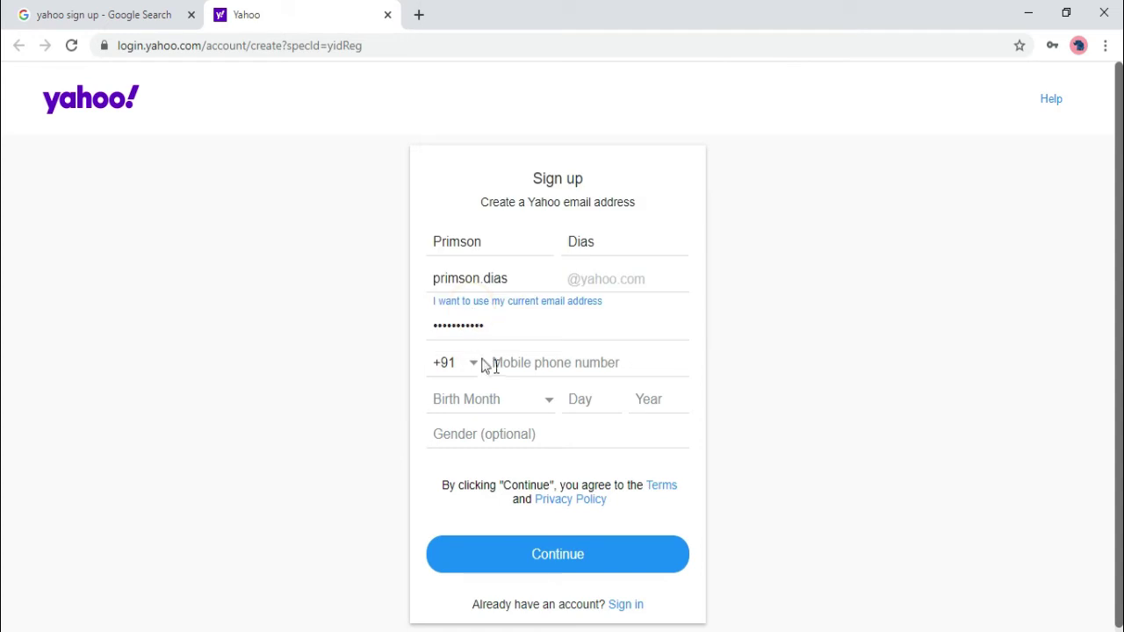
click(513, 366)
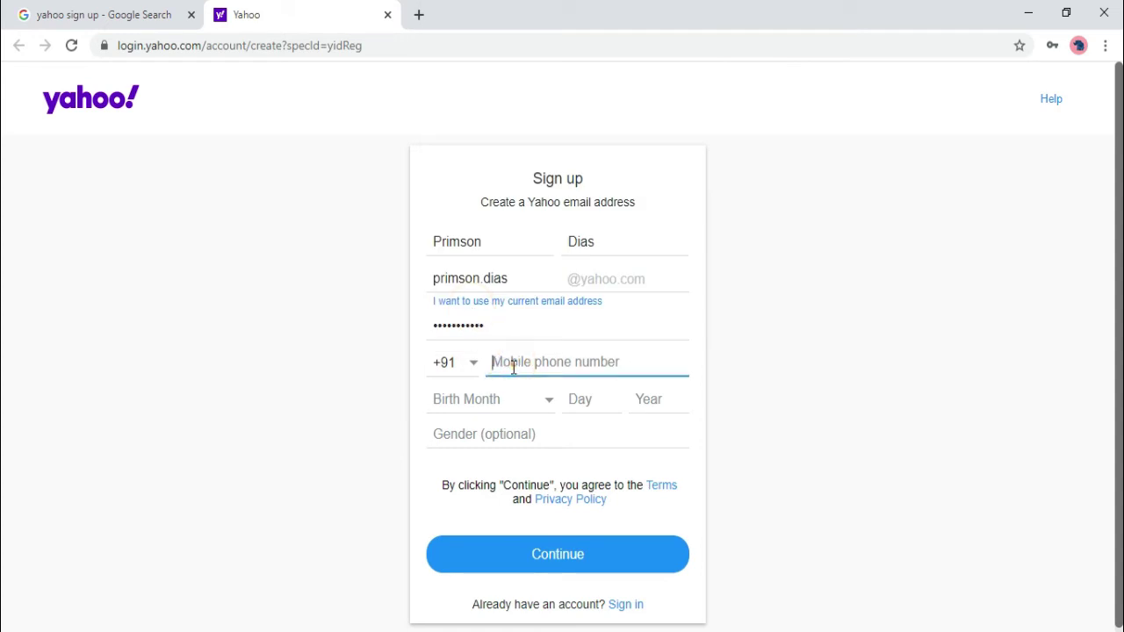
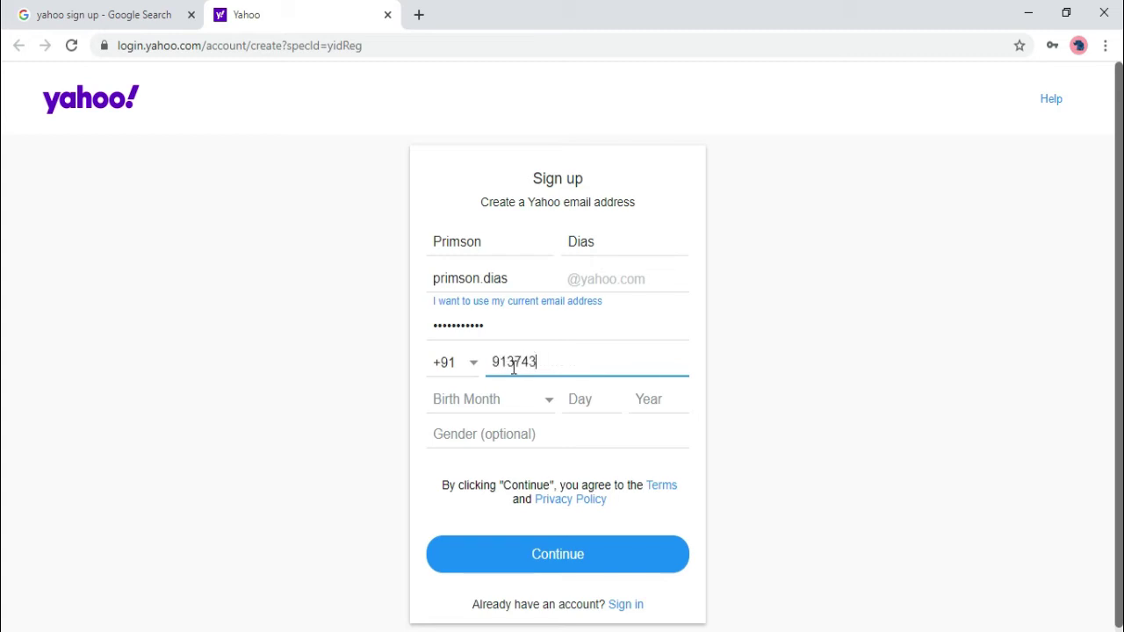
Set the birth date to November 14, 2003.
click(475, 407)
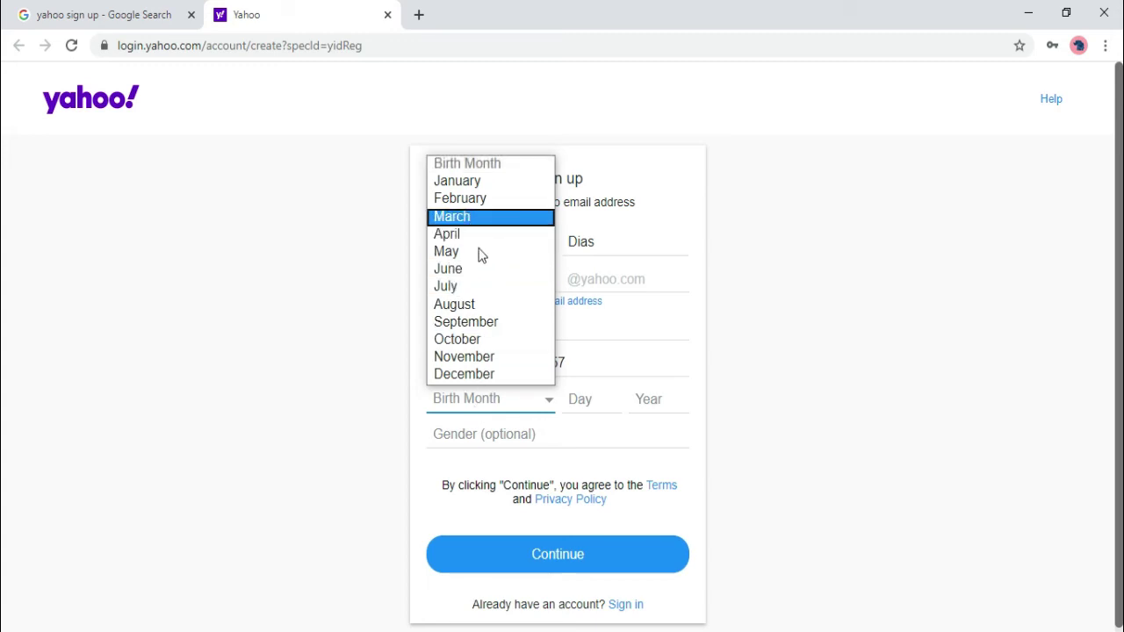
click(475, 358)
click(586, 399)
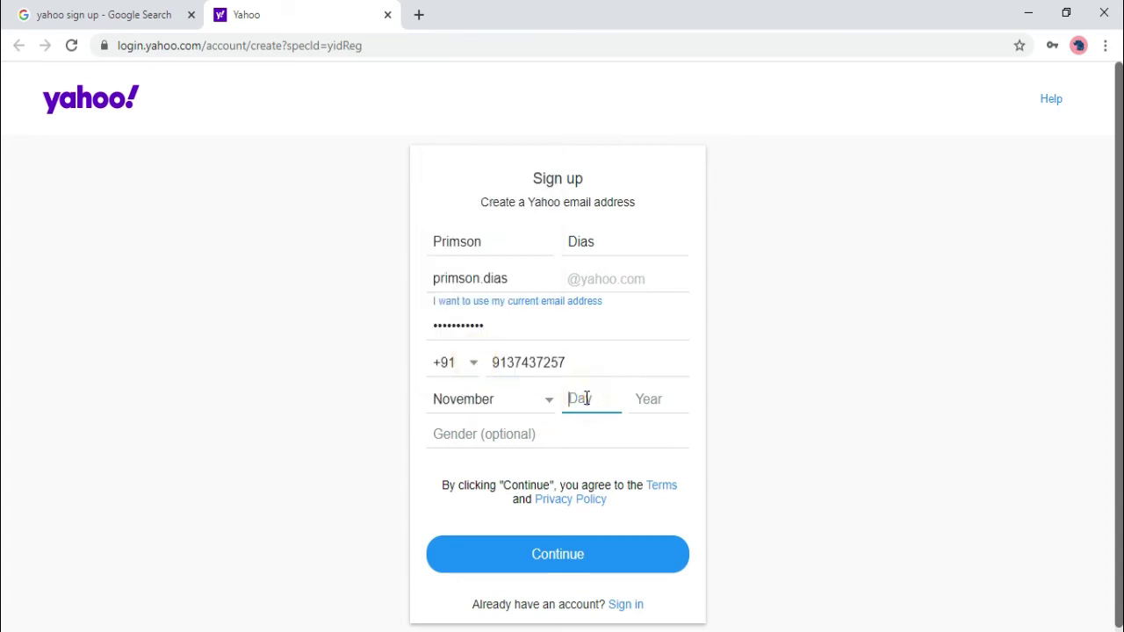
text(14)
click(648, 398)
text(200)
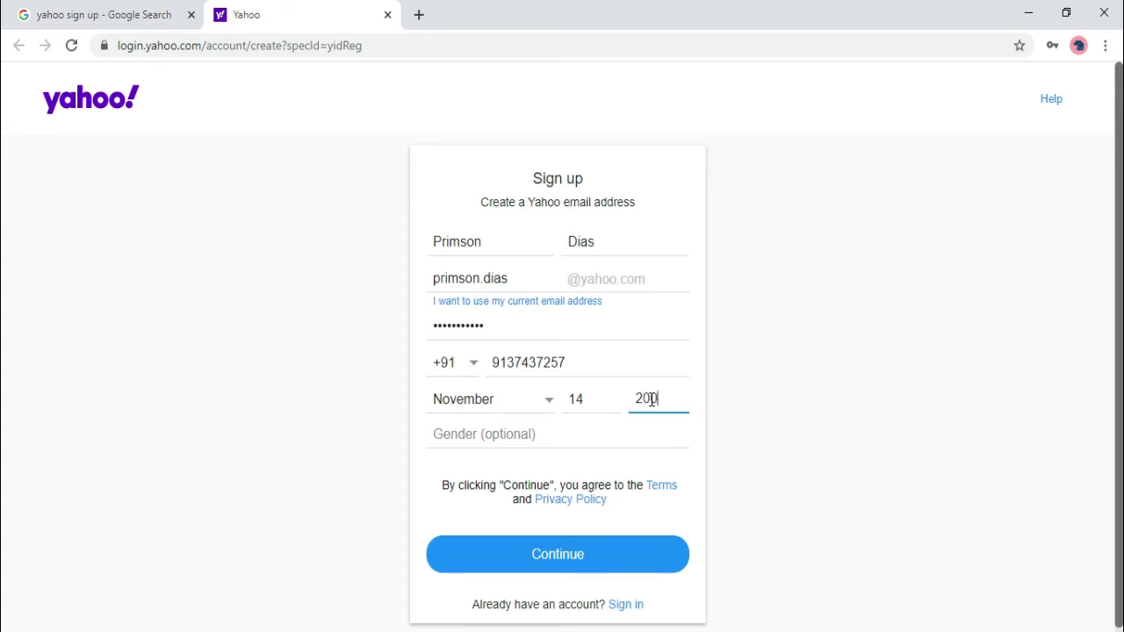
text(3)
click(493, 443)
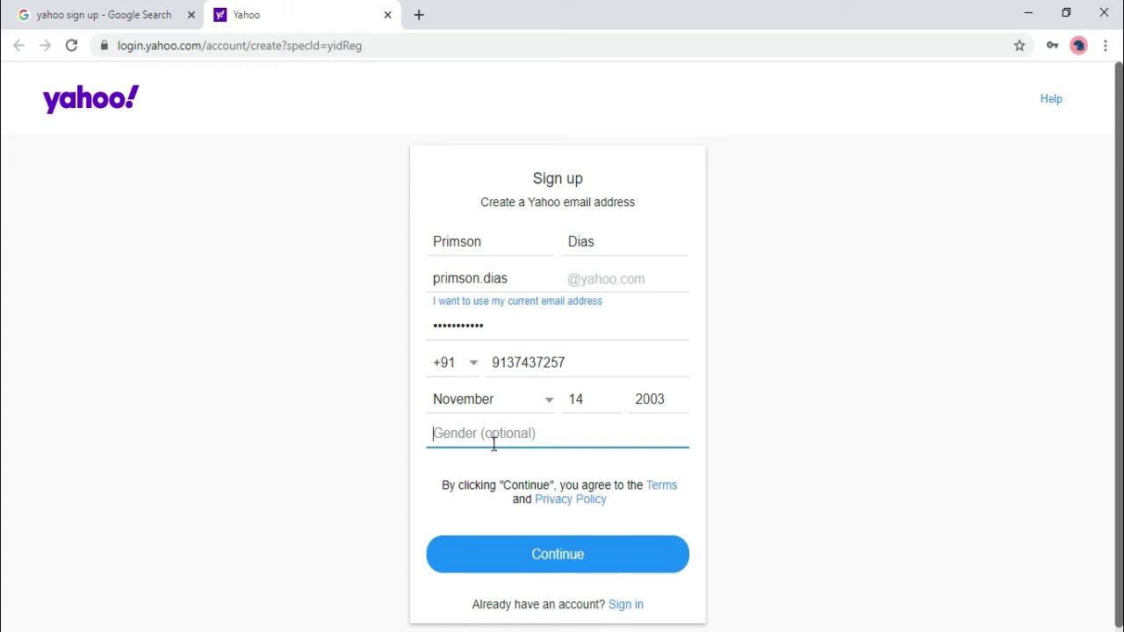
Enter Male as the gender and submit the sign-up form with Continue.
text(Male)
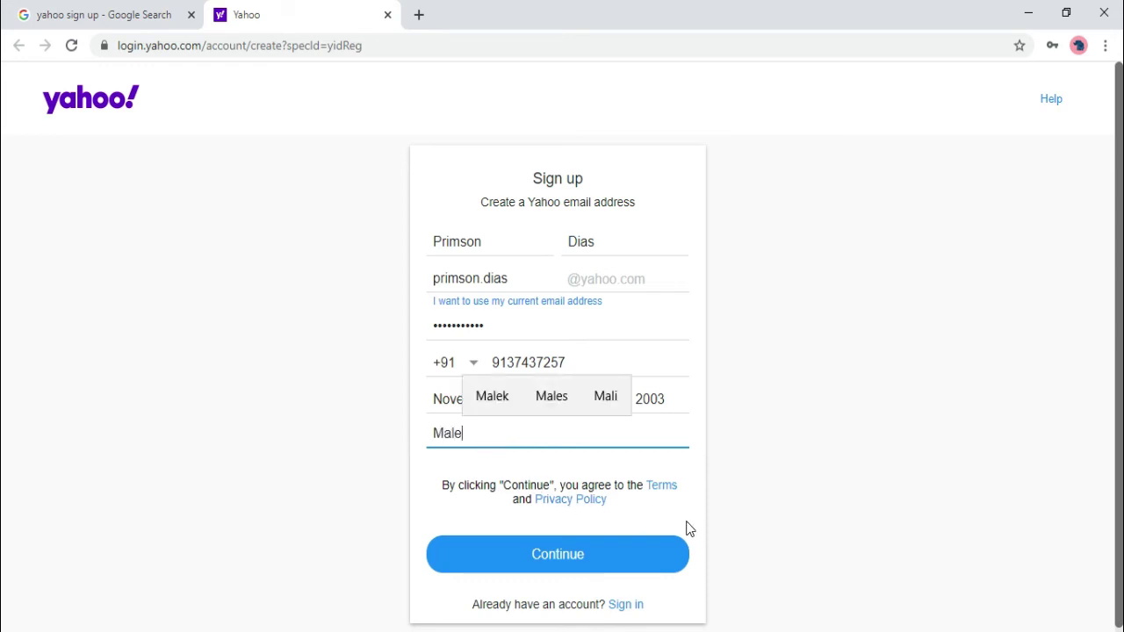
click(747, 518)
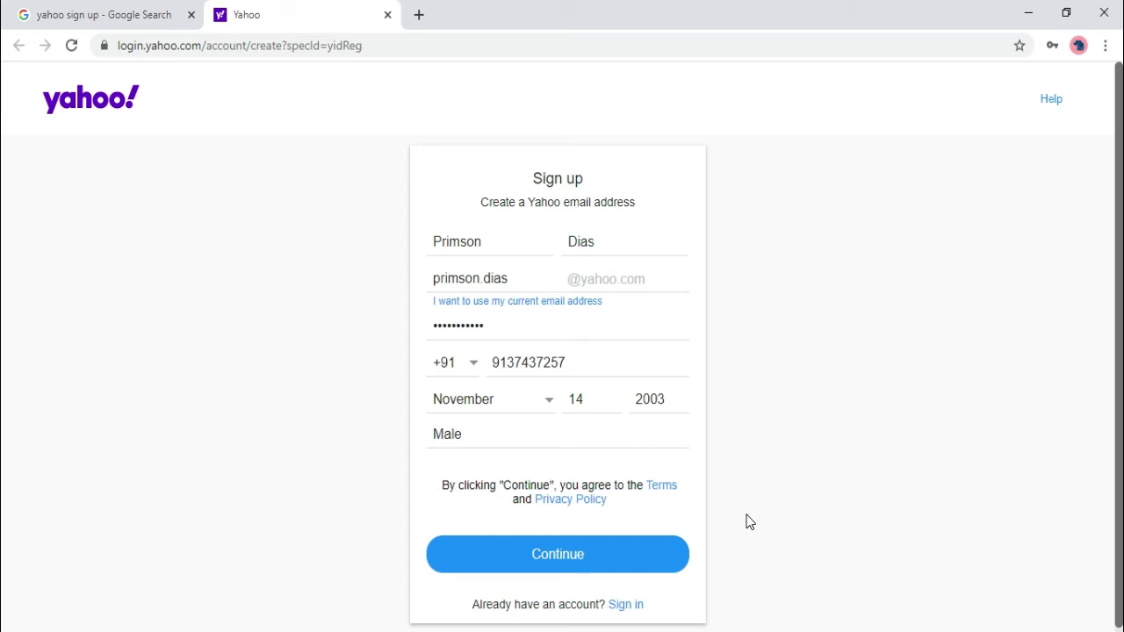
click(546, 564)
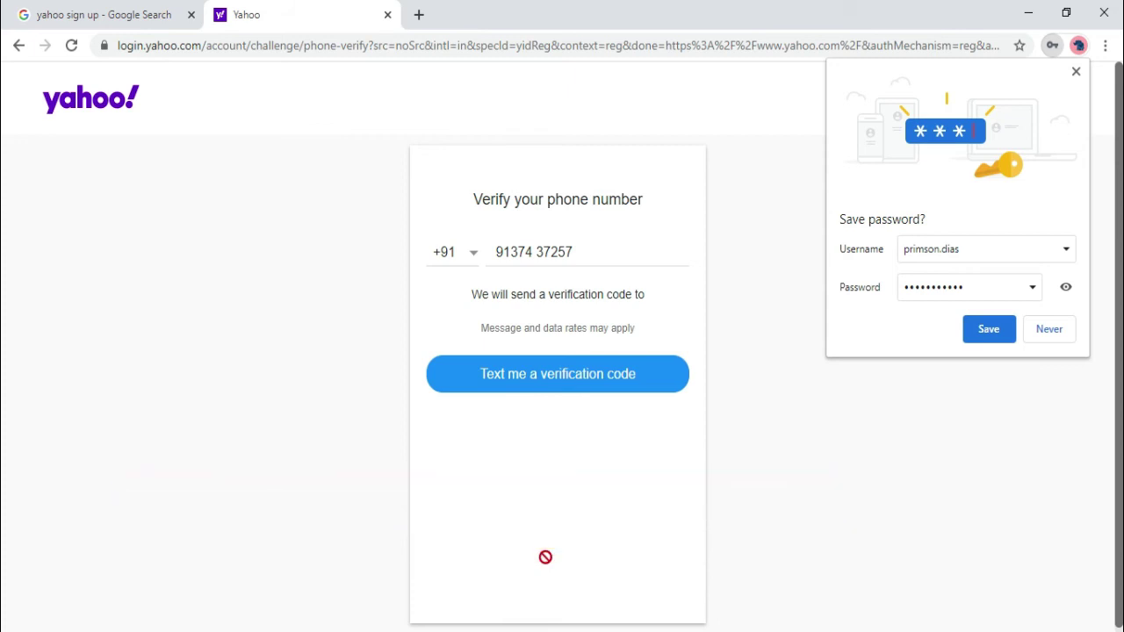
Decline Chrome's offer to save the password and request a verification code by text.
click(1062, 331)
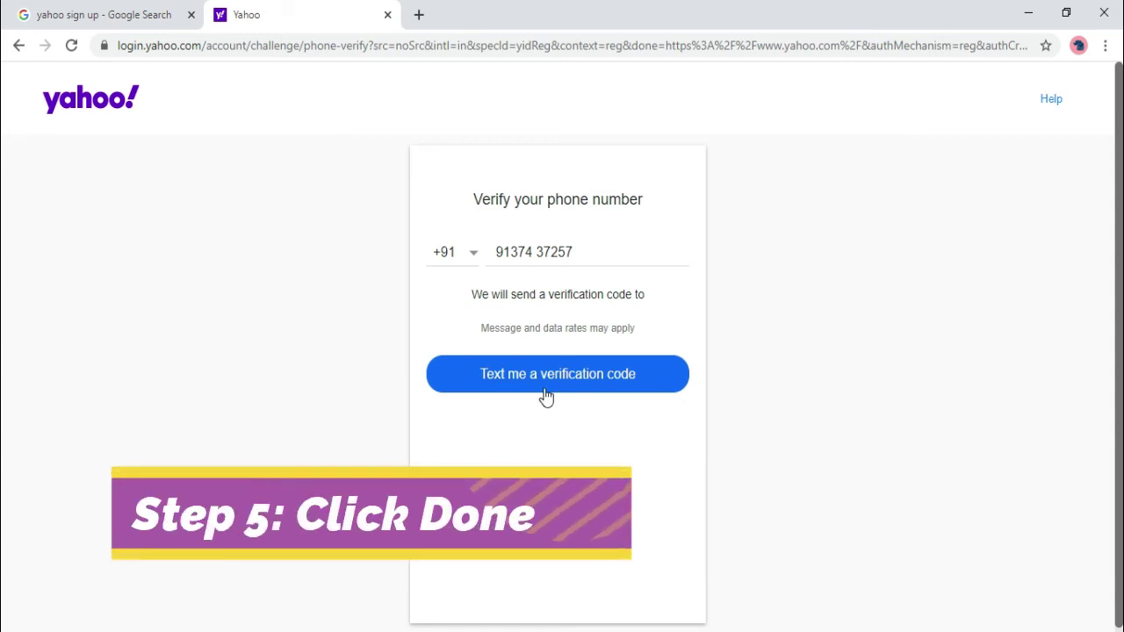
click(545, 387)
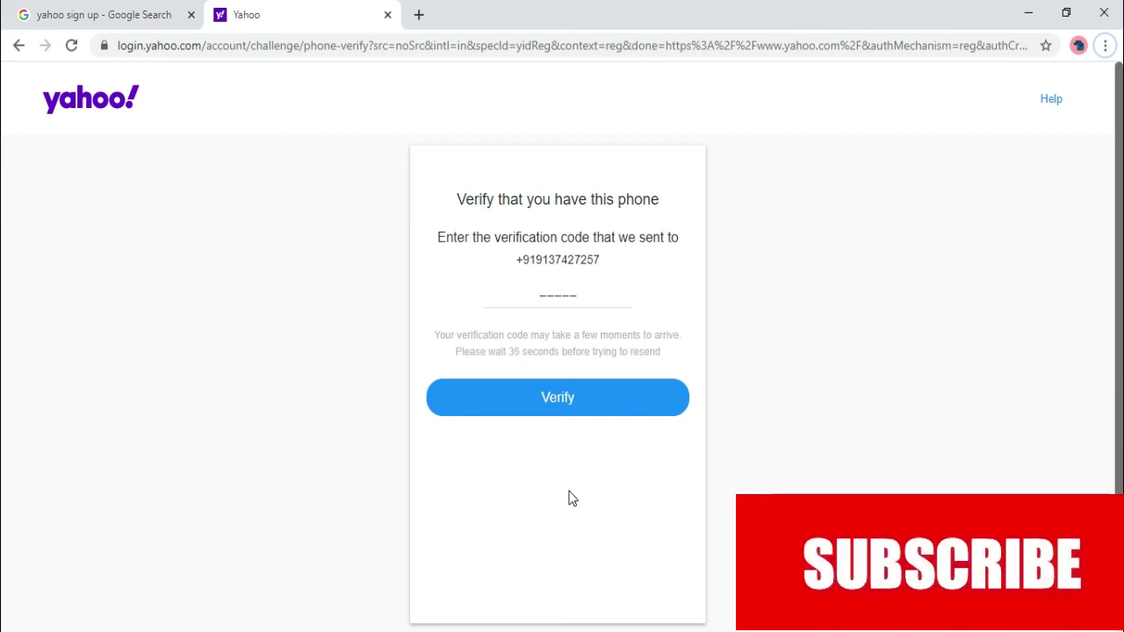
Enter the texted verification code, verify it, and finish with Done on the Welcome to Yahoo screen.
click(545, 299)
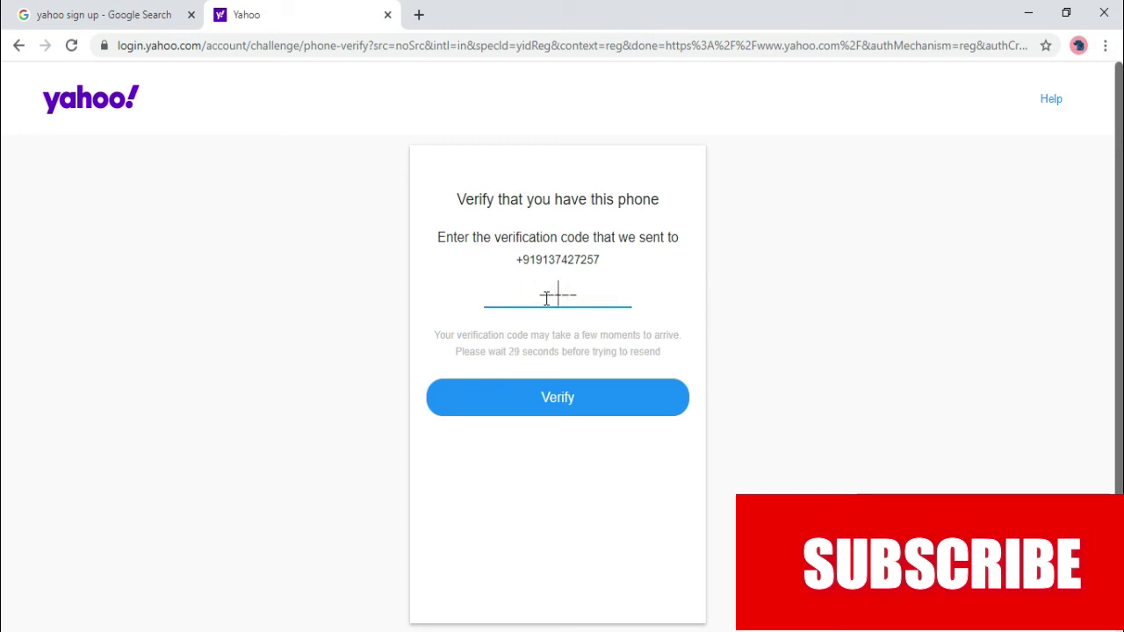
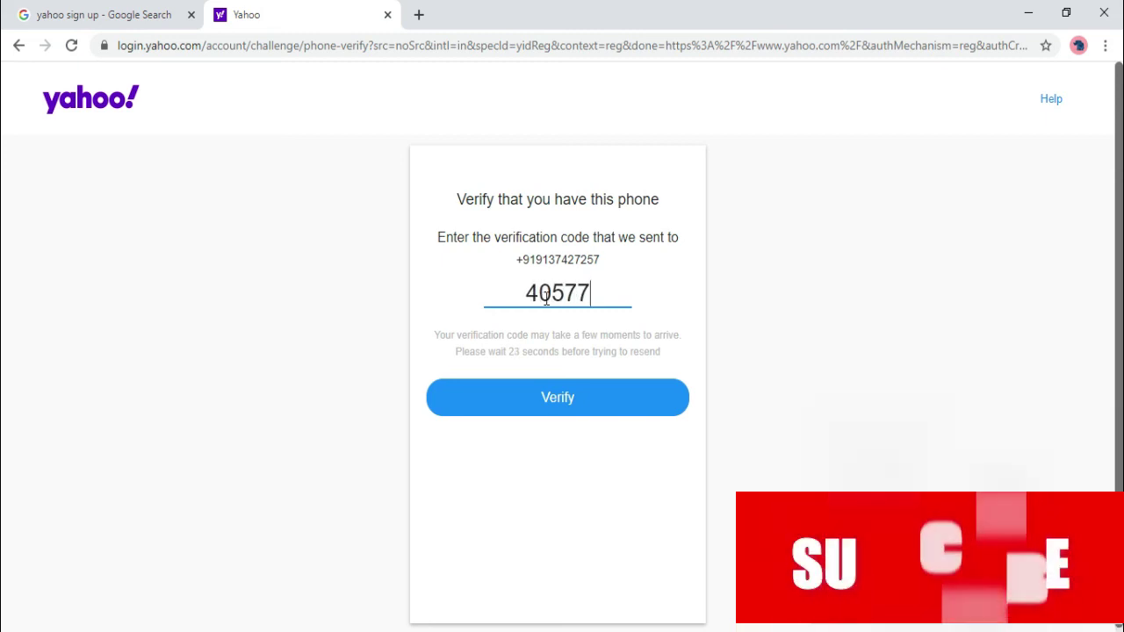
click(557, 403)
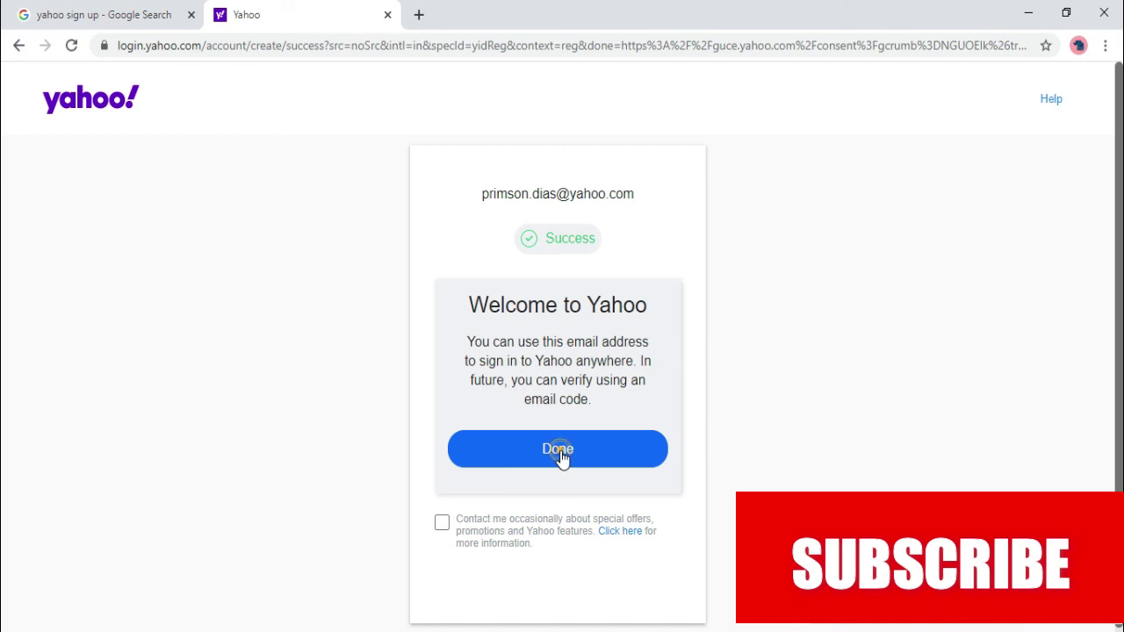
click(562, 457)
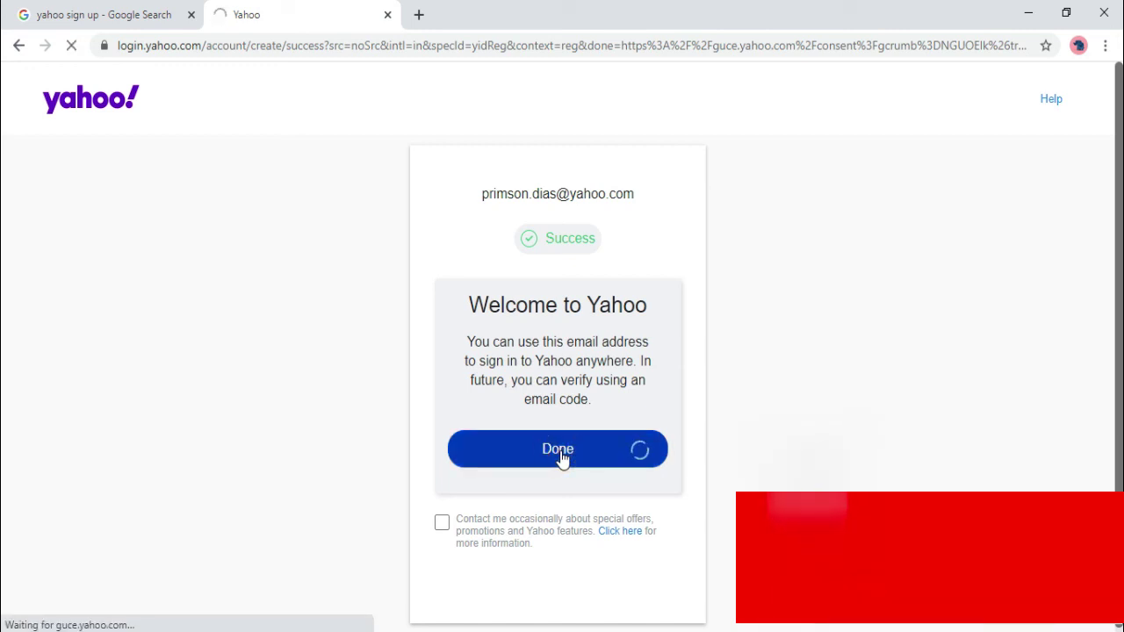